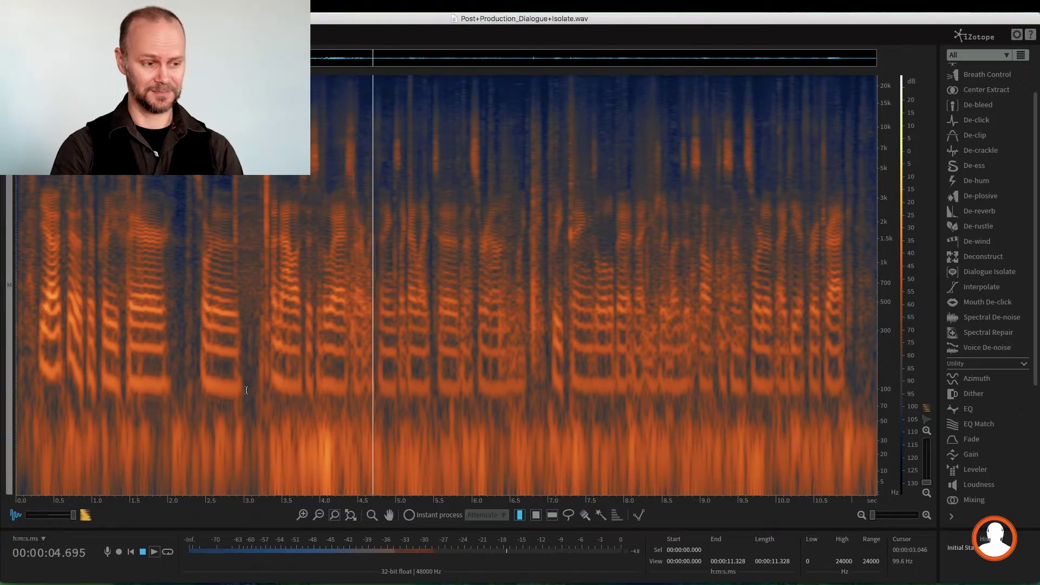
# - Stop playback and open Dialogue Isolate with noise gain -Inf and separation strength 5.0
pyautogui.press('space')
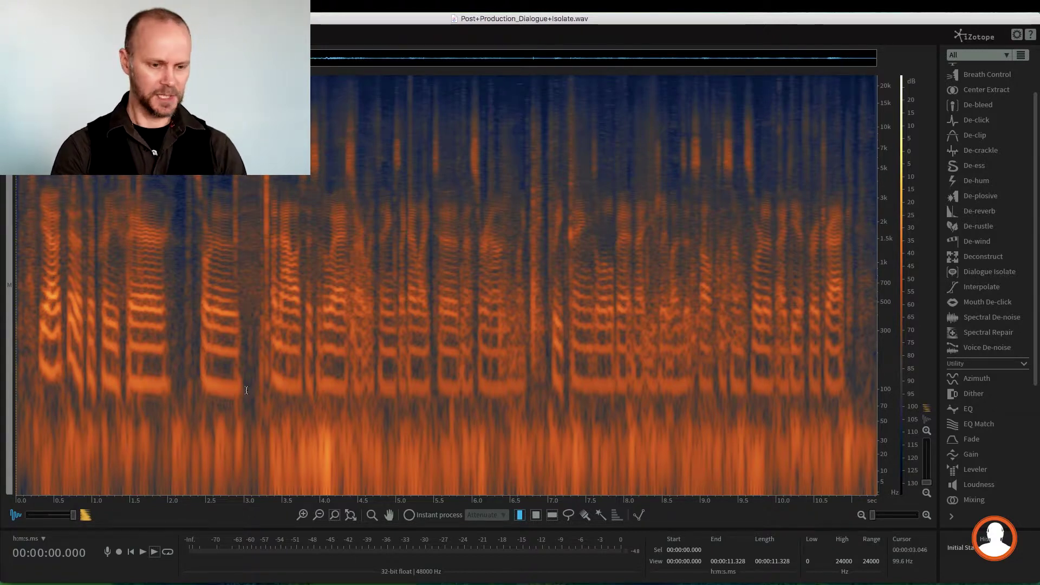
pyautogui.click(979, 277)
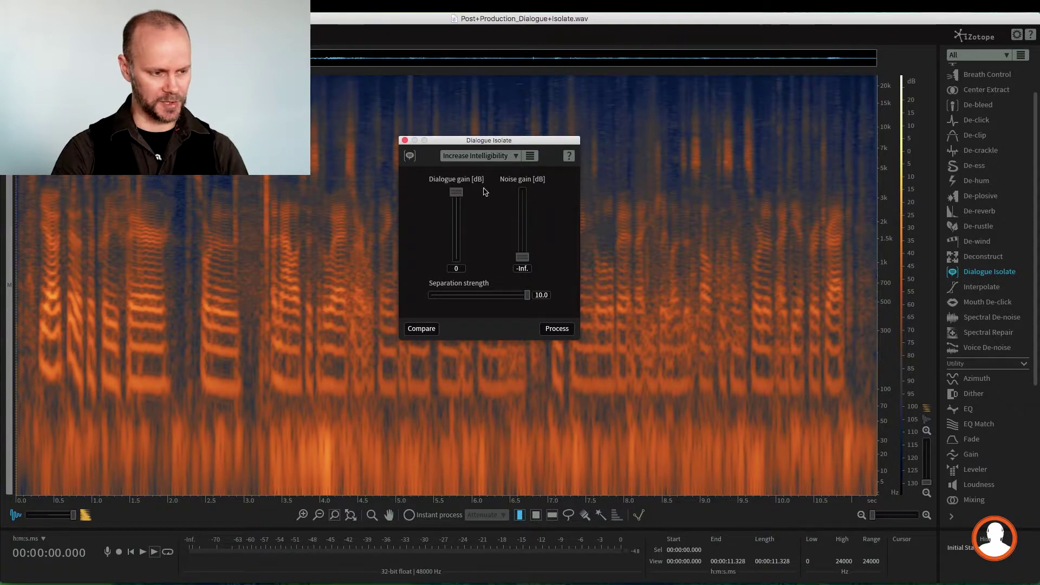
pyautogui.moveTo(523, 257)
pyautogui.mouseDown()
pyautogui.moveTo(526, 205)
pyautogui.moveTo(523, 257)
pyautogui.mouseUp()
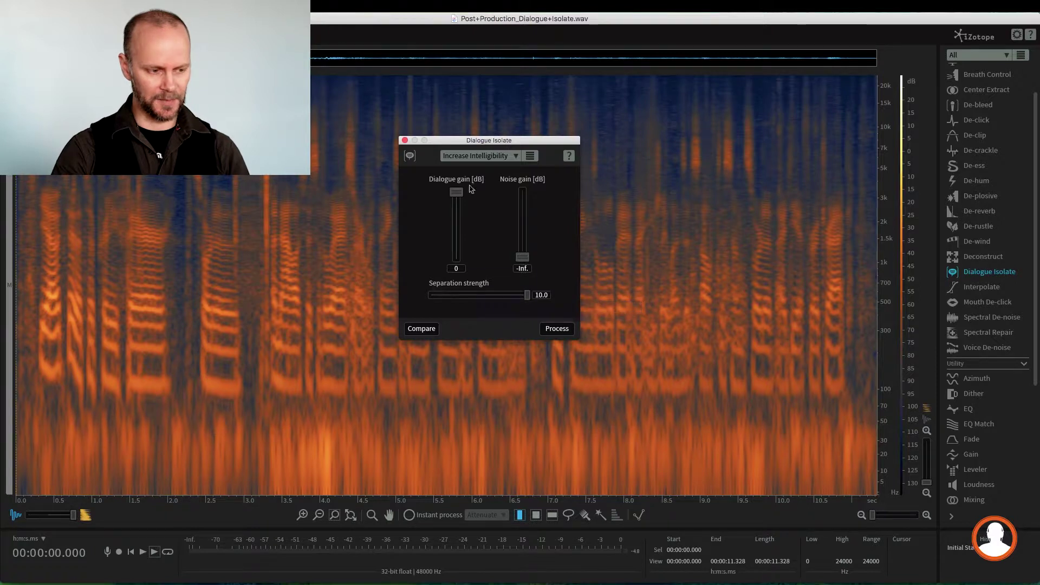
pyautogui.keyDown('alt'); pyautogui.click(528, 296); pyautogui.keyUp('alt')
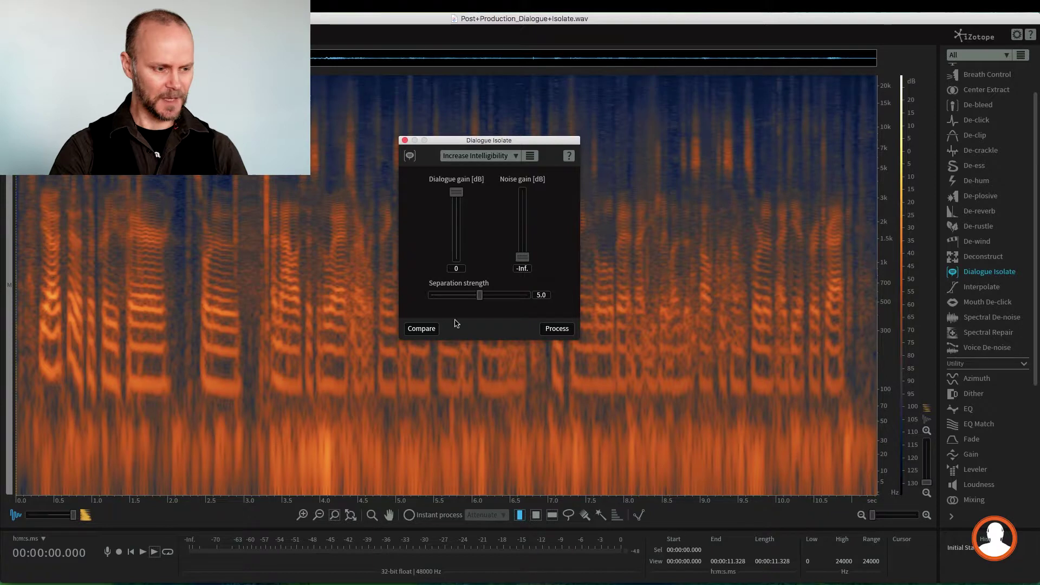
pyautogui.click(490, 157)
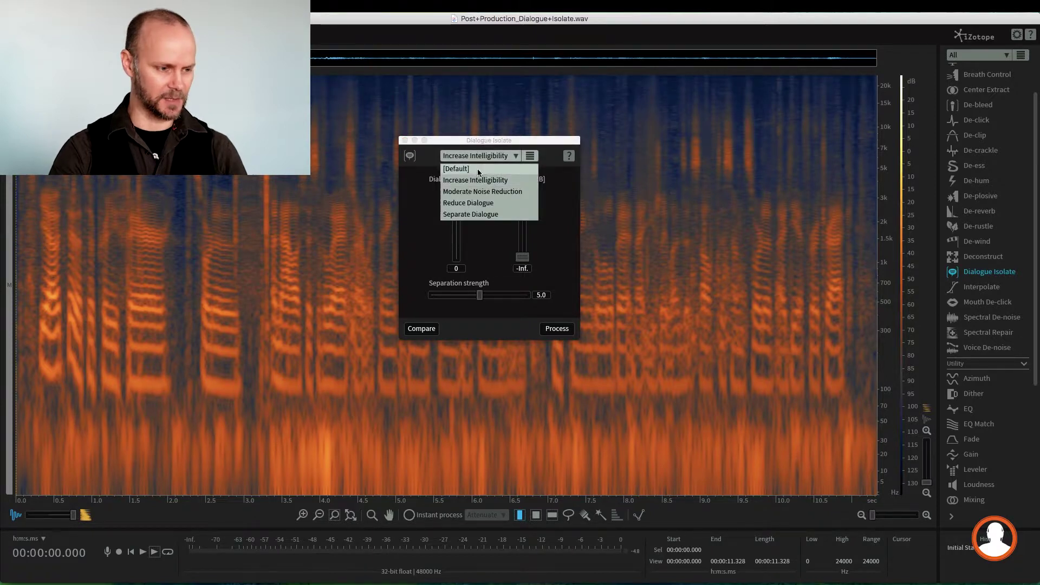
# - Choose the [Default] preset and trial the gain sliders, ending at dialogue 0 dB, noise -Inf
pyautogui.click(475, 169)
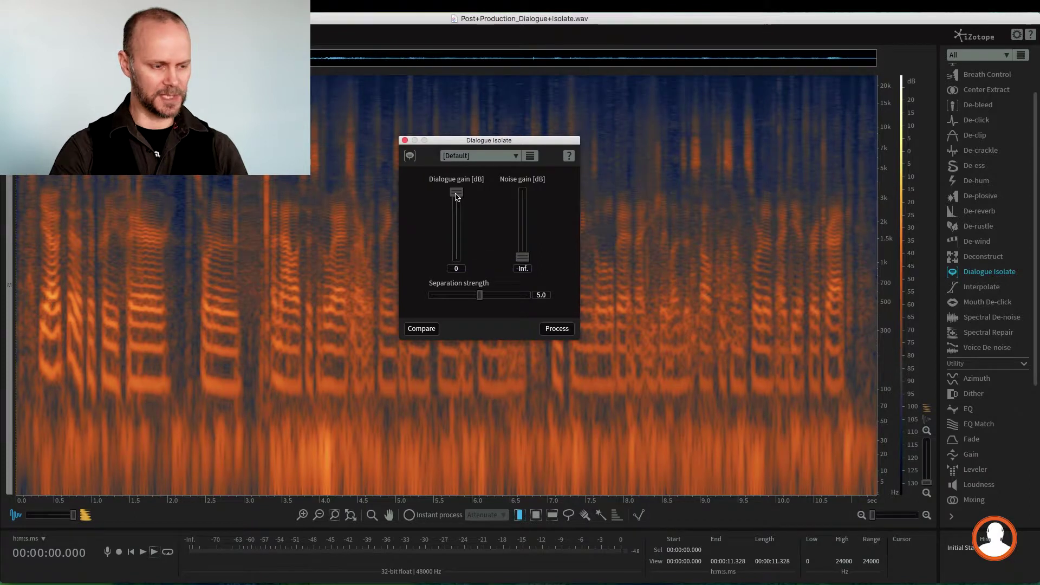
pyautogui.moveTo(455, 198); pyautogui.dragTo(451, 230)
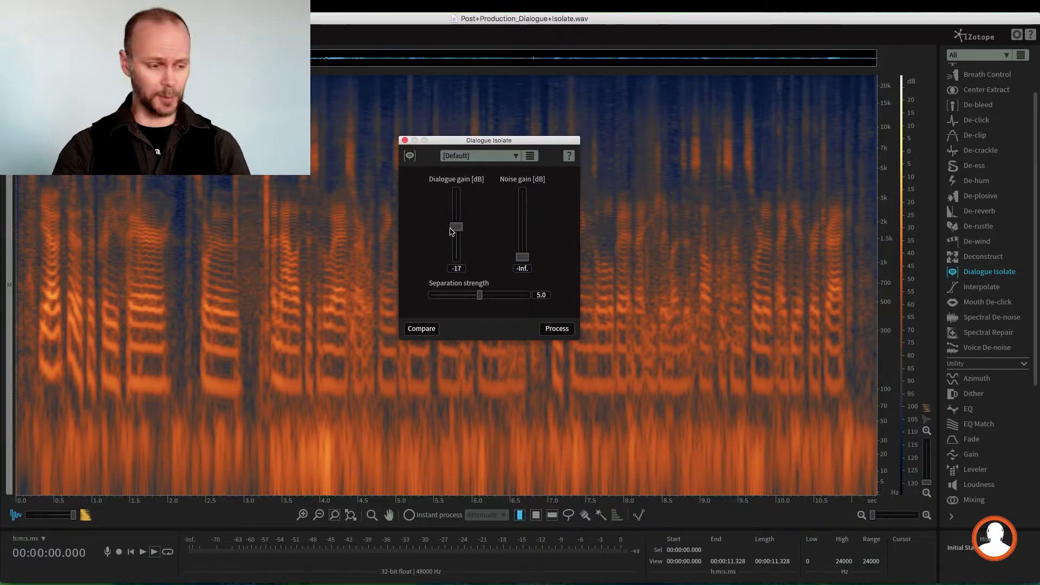
pyautogui.moveTo(451, 228); pyautogui.dragTo(456, 190)
pyautogui.moveTo(522, 258); pyautogui.dragTo(521, 189)
pyautogui.moveTo(457, 194); pyautogui.dragTo(457, 266)
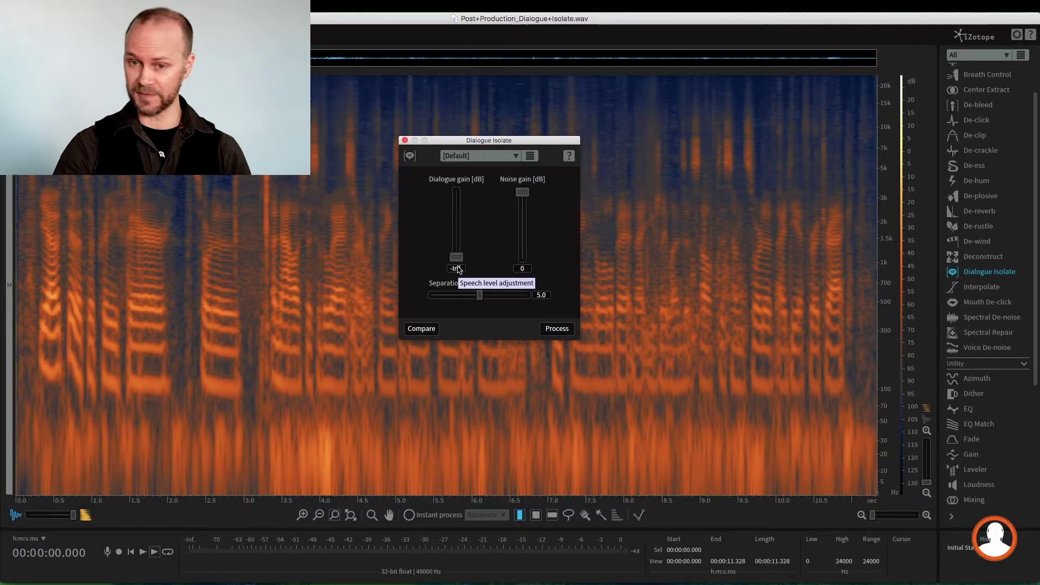
pyautogui.moveTo(457, 256); pyautogui.dragTo(457, 183)
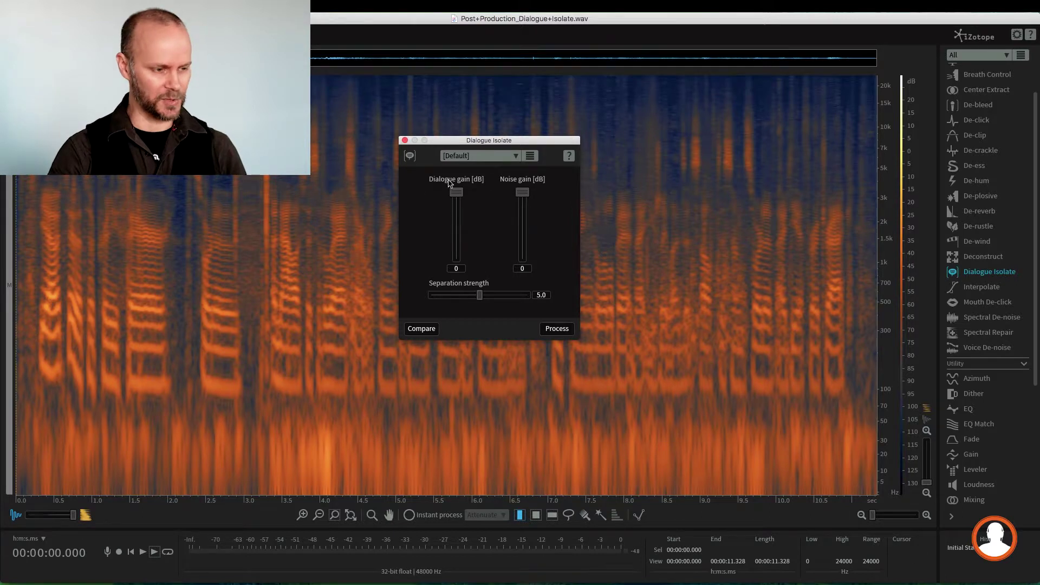
pyautogui.moveTo(522, 193); pyautogui.dragTo(523, 278)
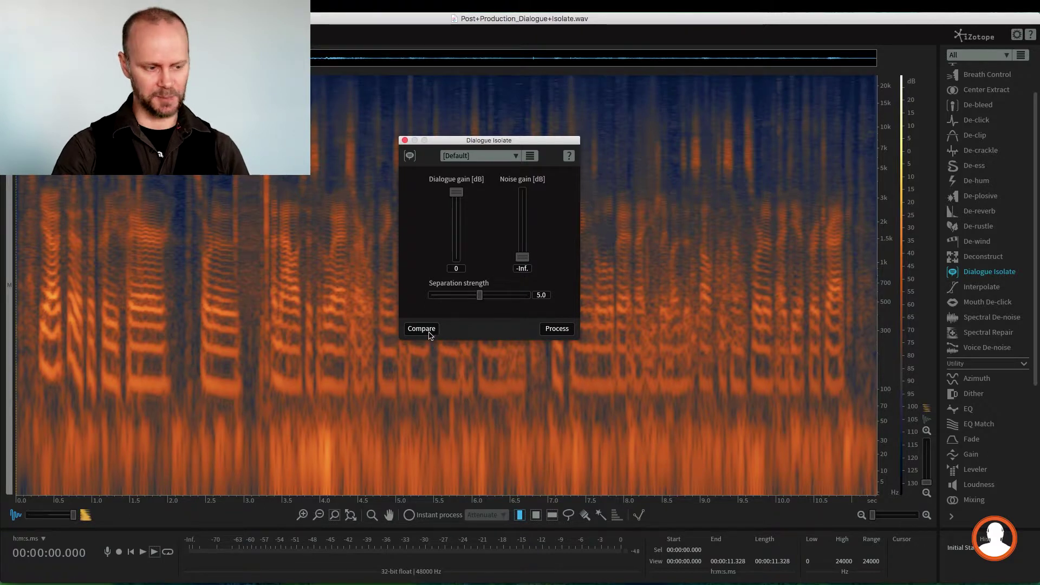
pyautogui.moveTo(458, 193)
pyautogui.mouseDown()
pyautogui.moveTo(458, 205)
pyautogui.moveTo(458, 183)
pyautogui.mouseUp()
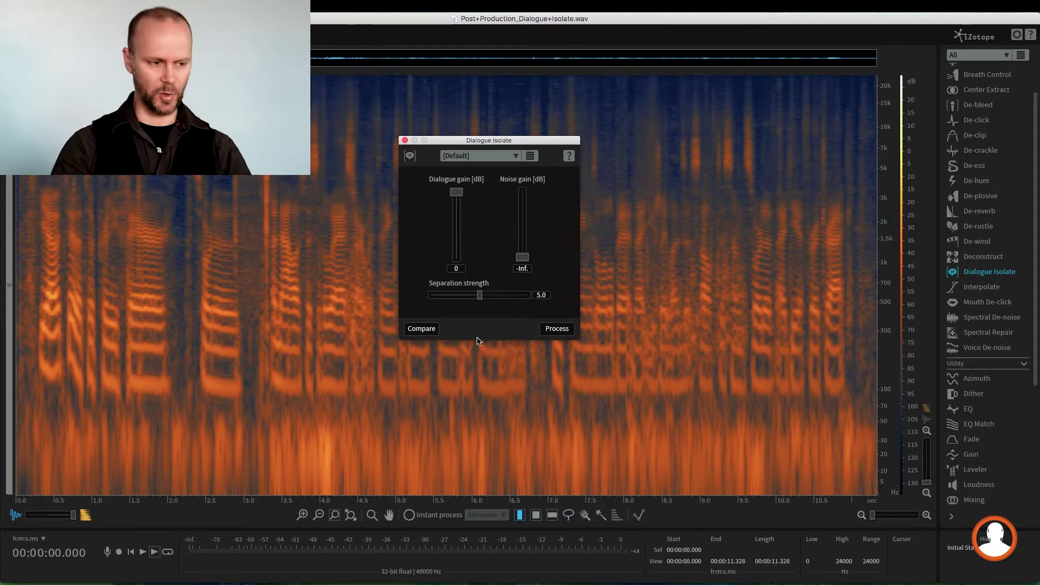
# - Enter Compare mode and preview the original, unprocessed audio for reference
pyautogui.click(427, 330)
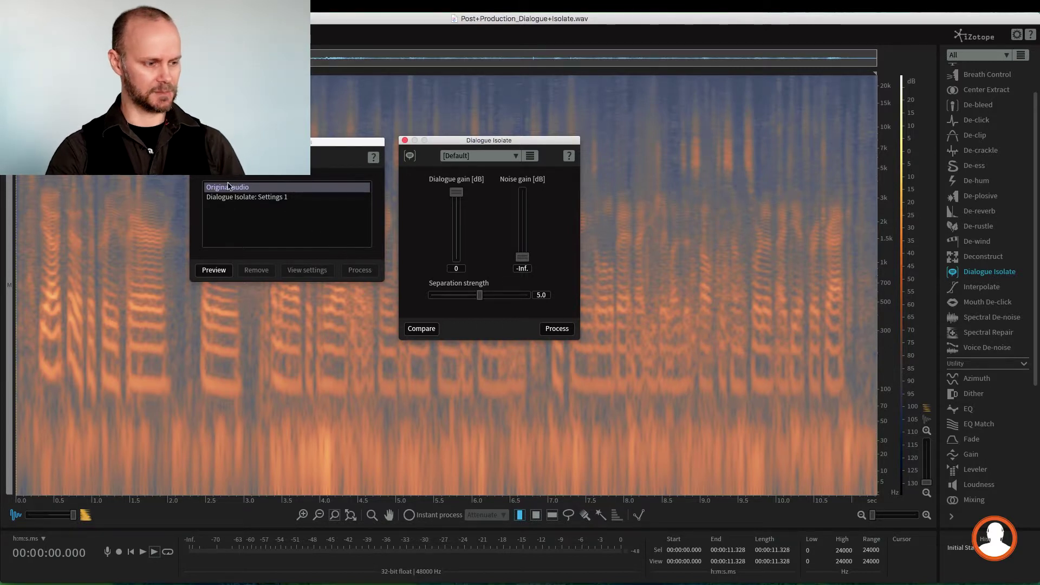
pyautogui.click(214, 270)
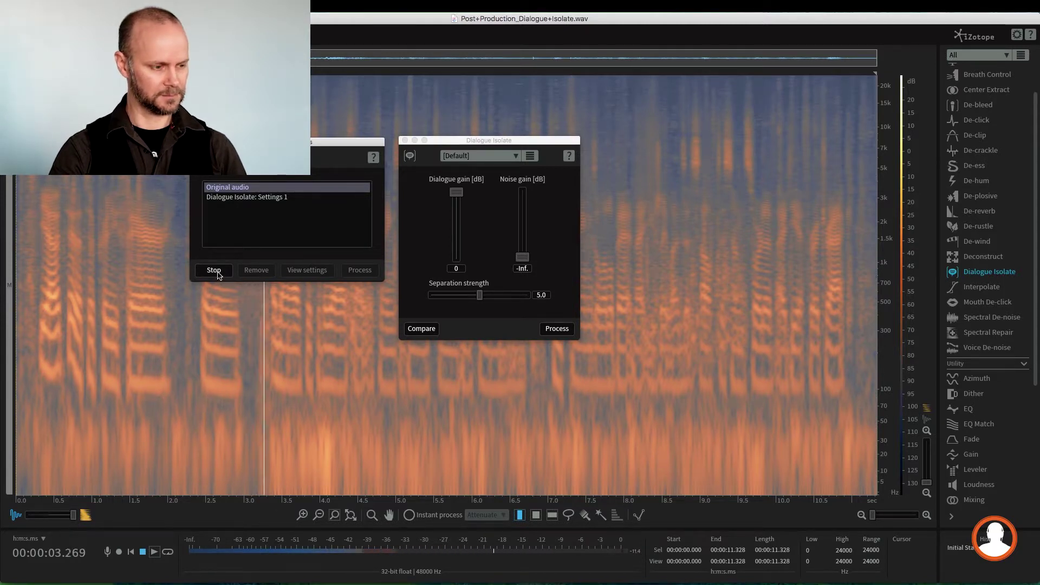
pyautogui.click(217, 274)
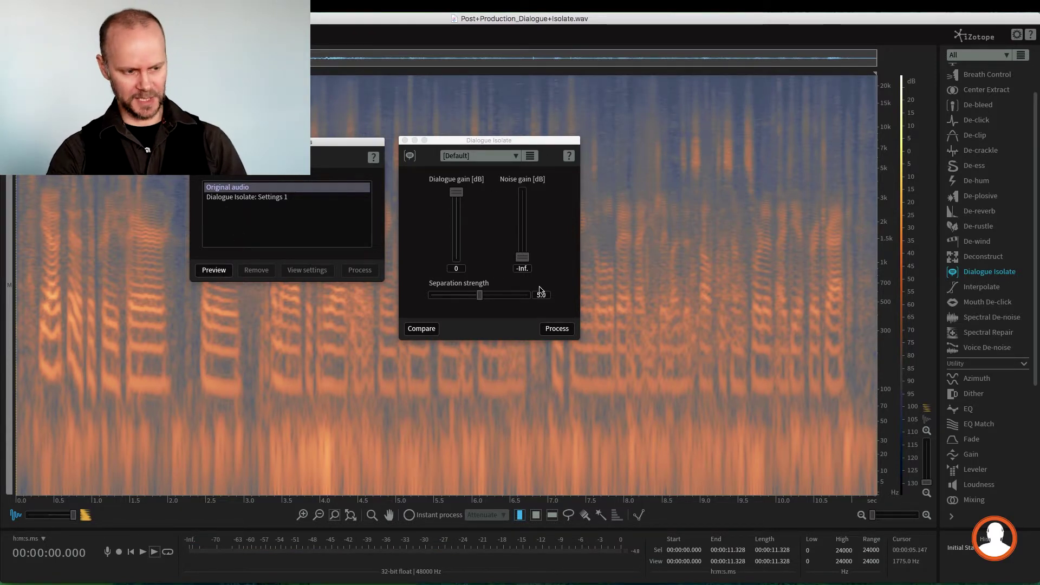
# - Audition Dialogue Isolate Settings 1, then process the whole clip and close the module
pyautogui.click(234, 198)
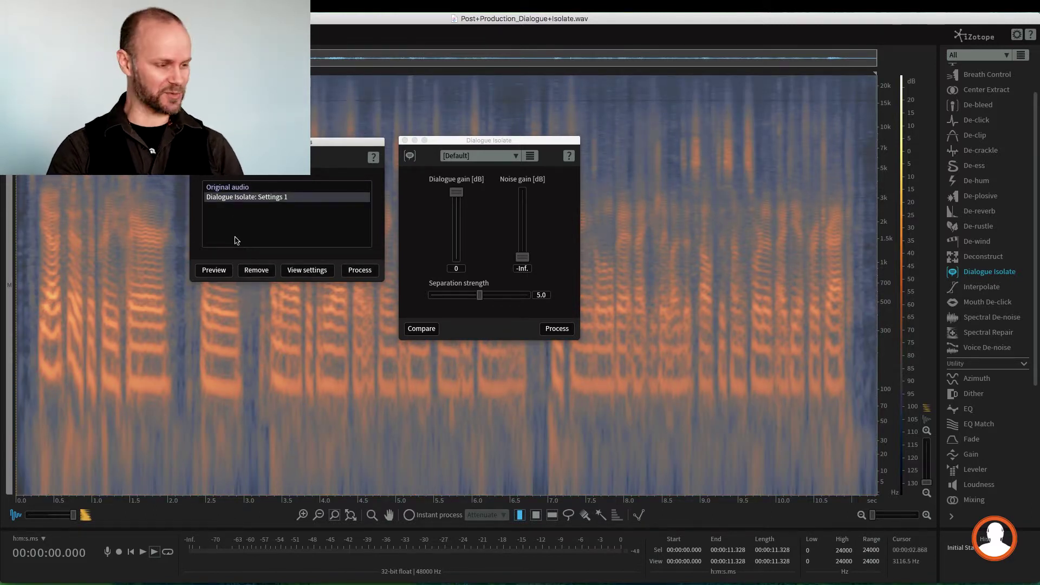
pyautogui.click(215, 270)
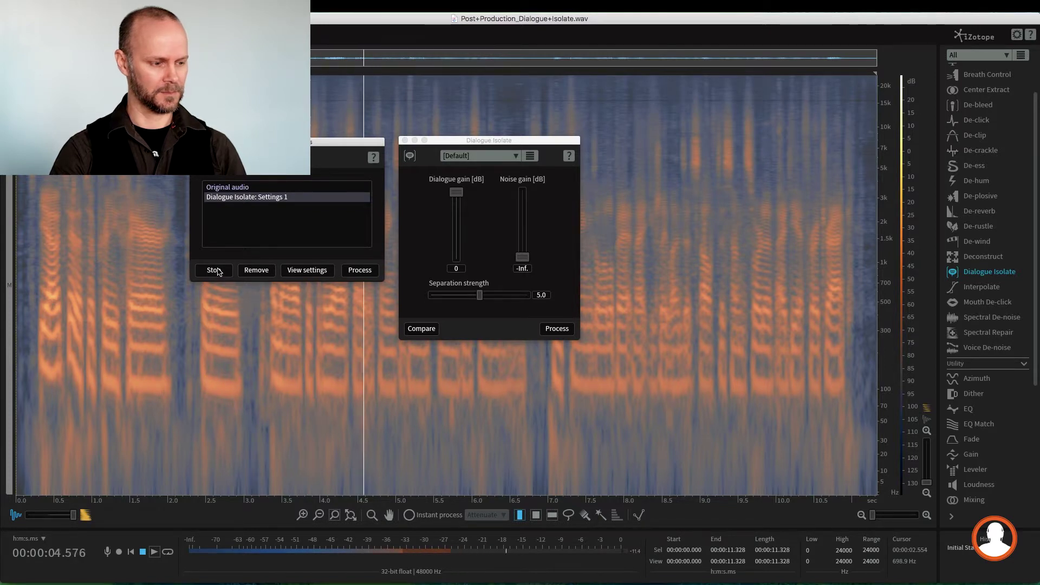
pyautogui.click(214, 270)
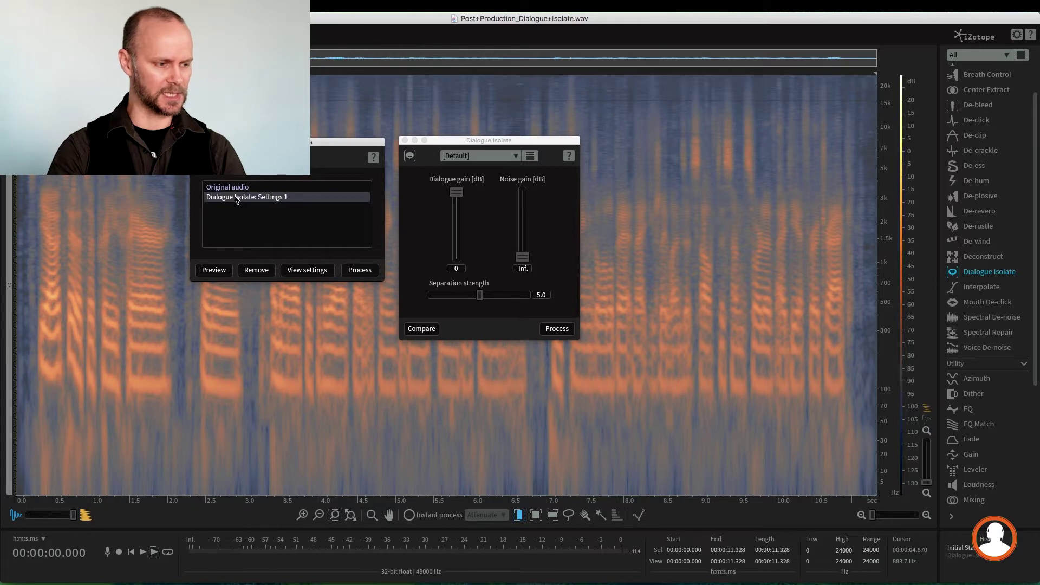
pyautogui.click(360, 270)
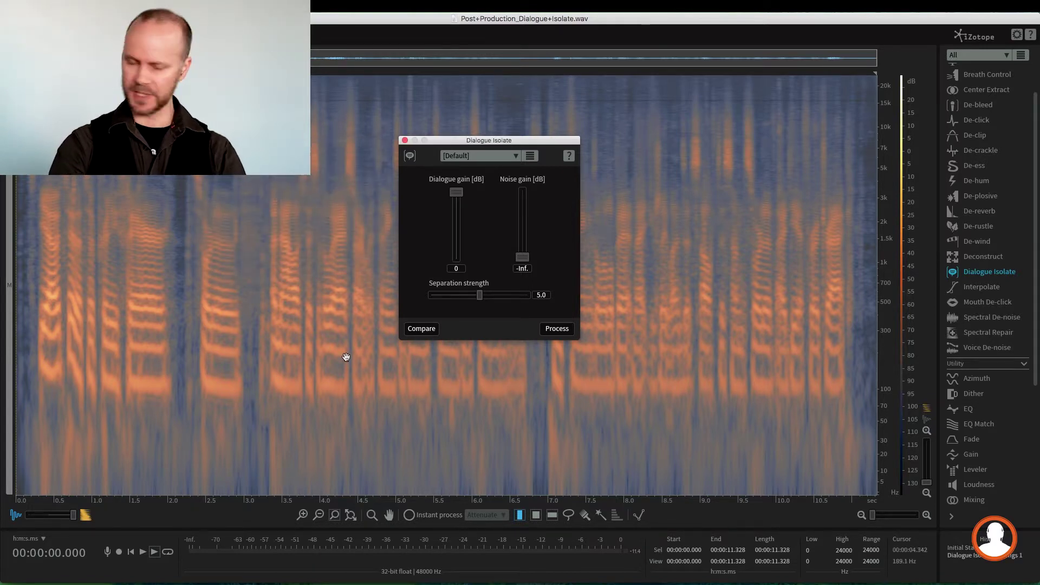
pyautogui.click(405, 141)
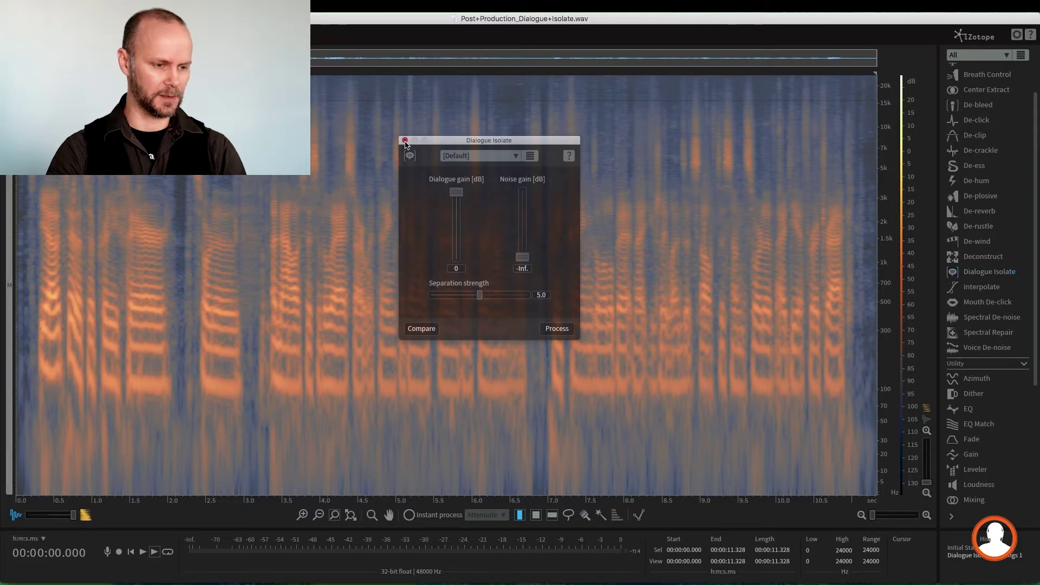
# - Open De-click over the spectrogram, select the first 2.21 seconds, and play the selection
pyautogui.click(976, 121)
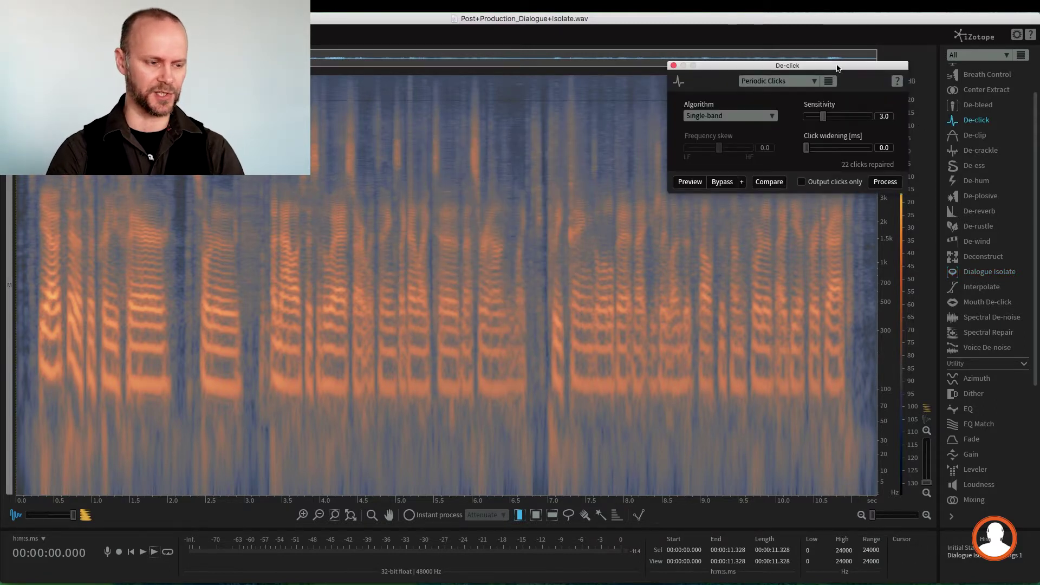
pyautogui.moveTo(837, 67); pyautogui.dragTo(480, 155)
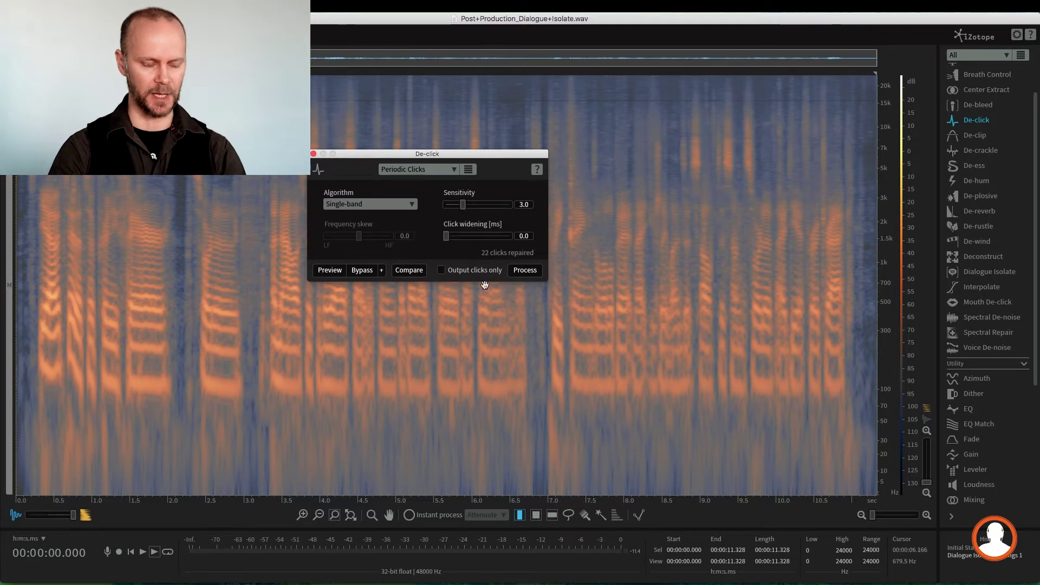
pyautogui.click(54, 258)
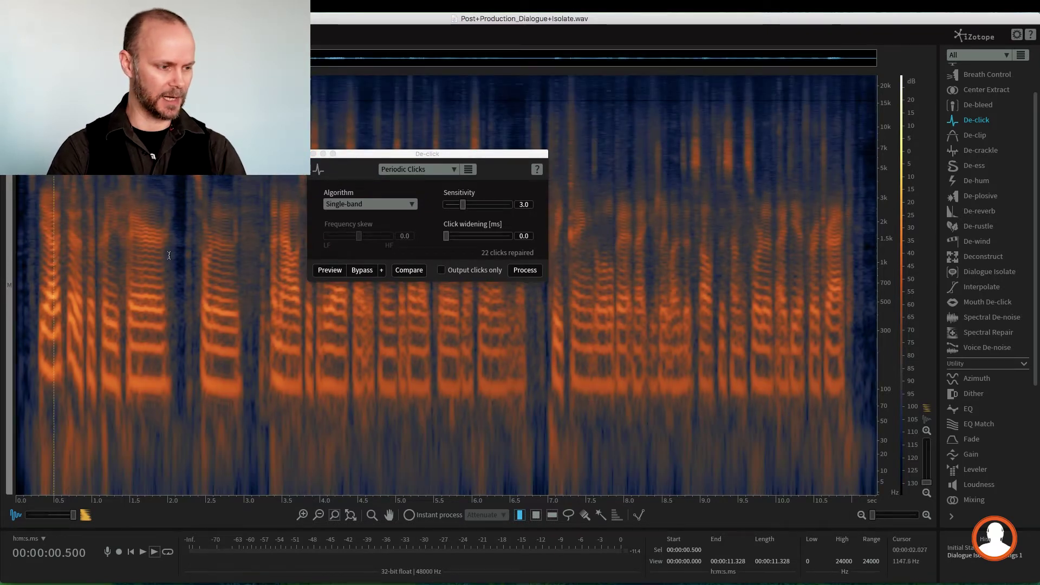
pyautogui.moveTo(182, 254); pyautogui.dragTo(6, 256)
pyautogui.press('space')
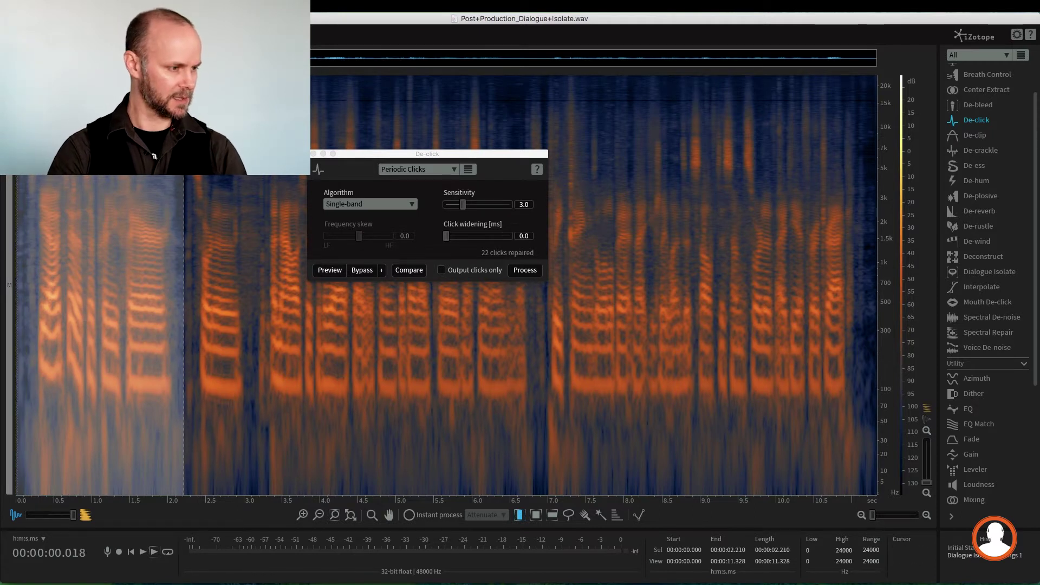
# - Preview Single-band De-click with Output clicks only, then disable it and process the selection
pyautogui.click(442, 270)
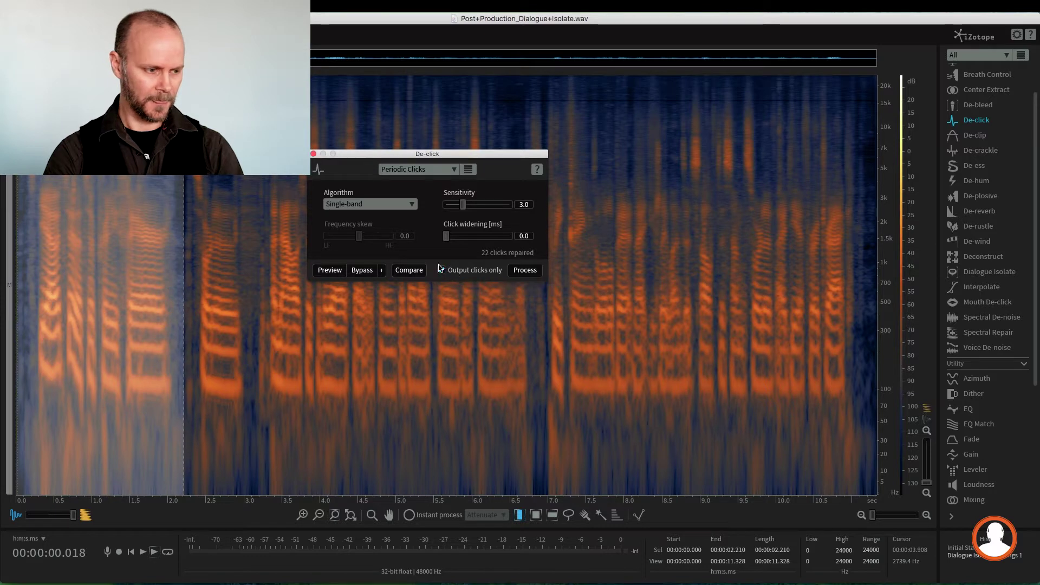
pyautogui.click(383, 205)
pyautogui.click(362, 216)
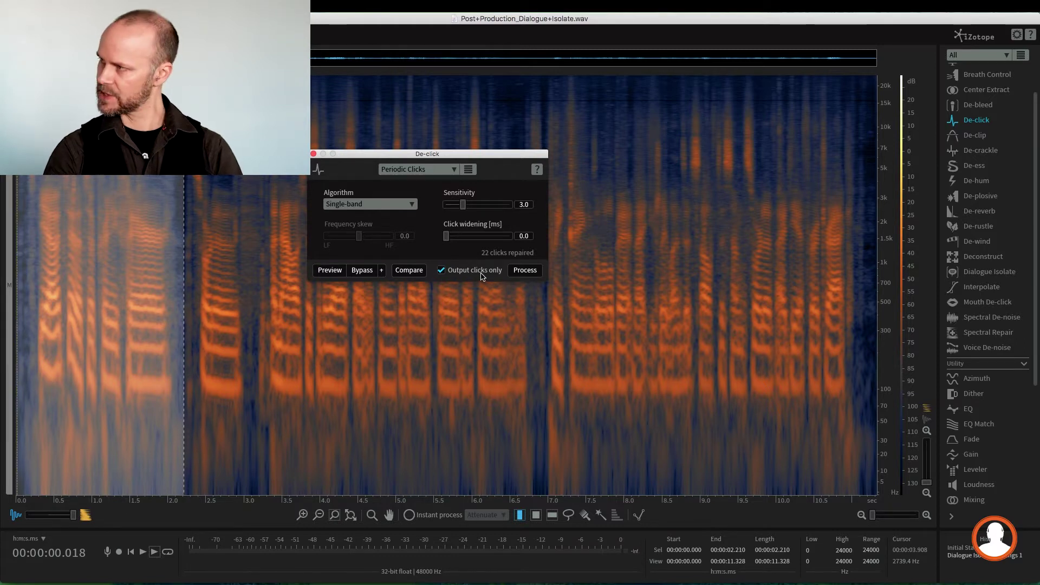
pyautogui.click(328, 270)
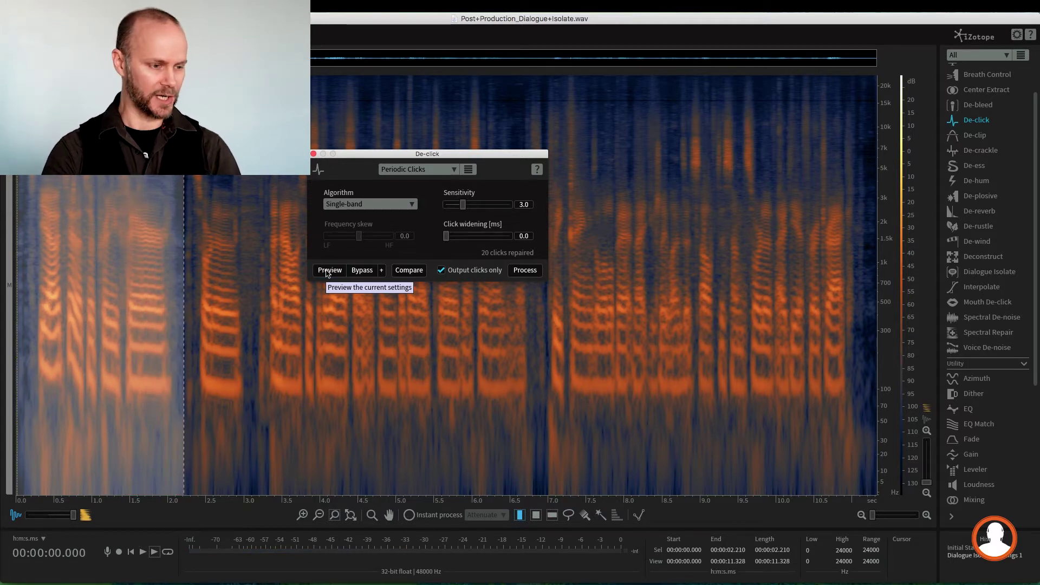
pyautogui.click(452, 272)
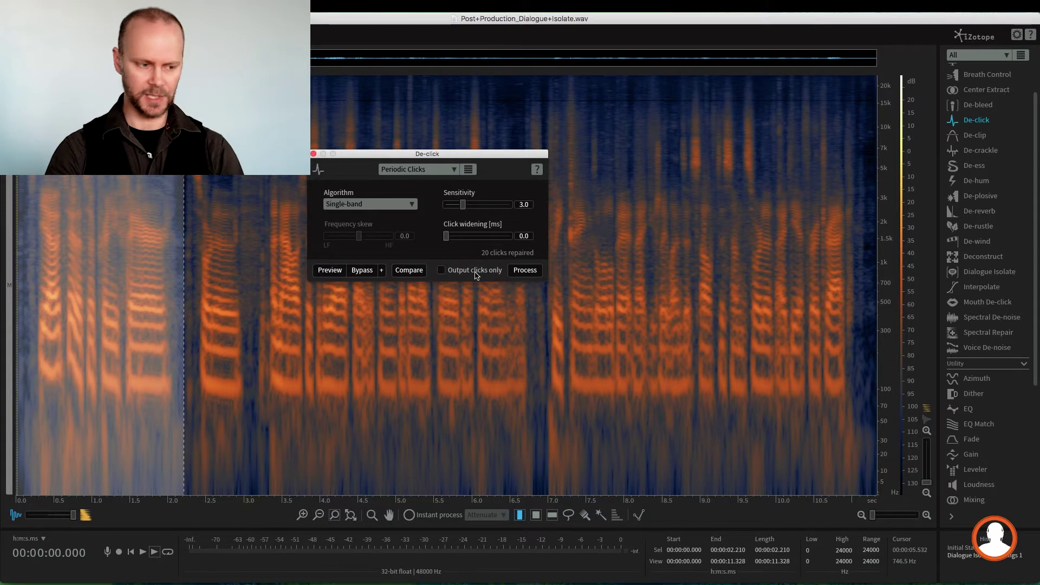
pyautogui.click(525, 271)
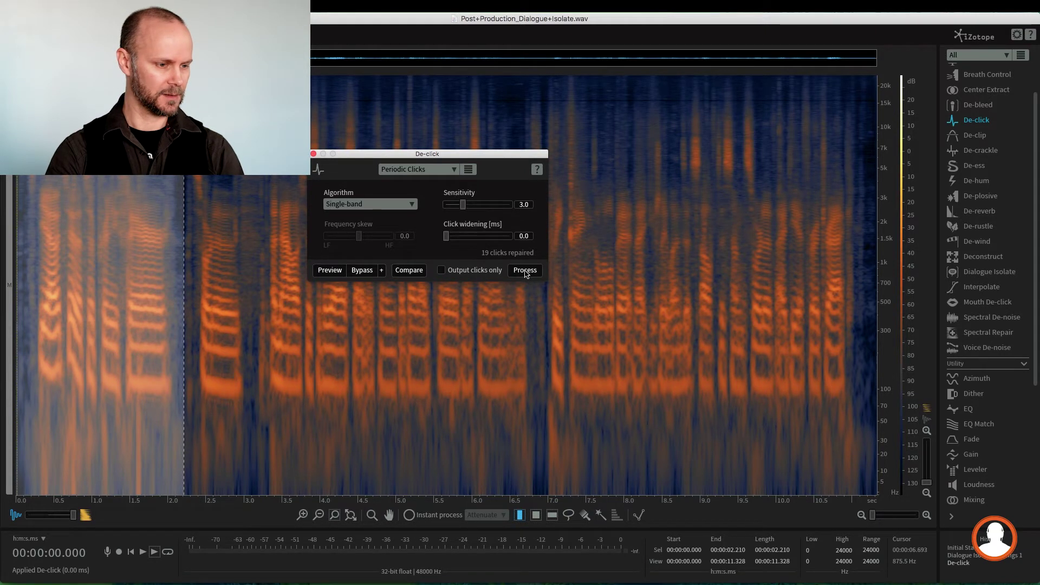
pyautogui.click(18, 249)
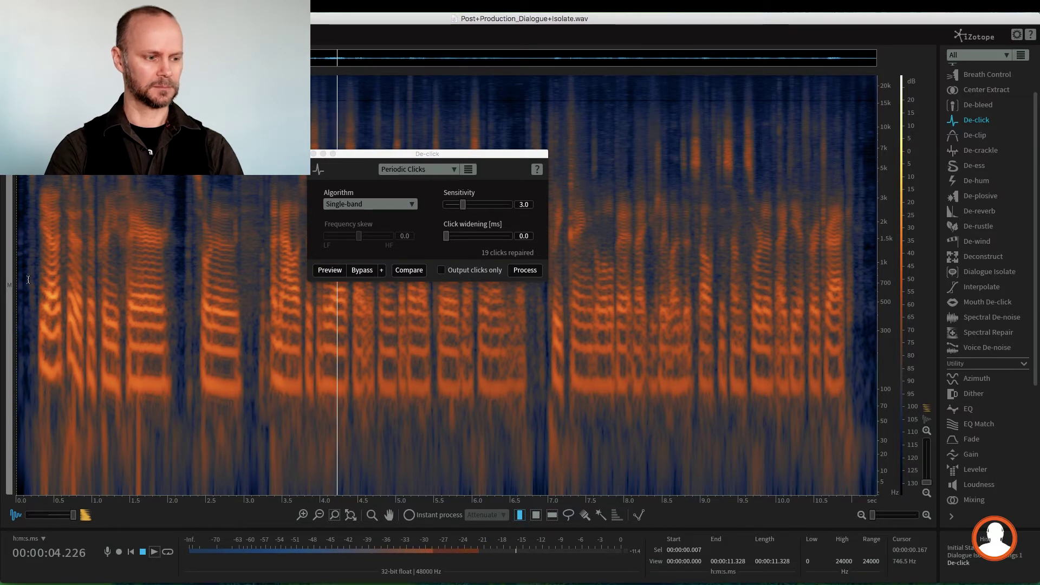
pyautogui.press('space')
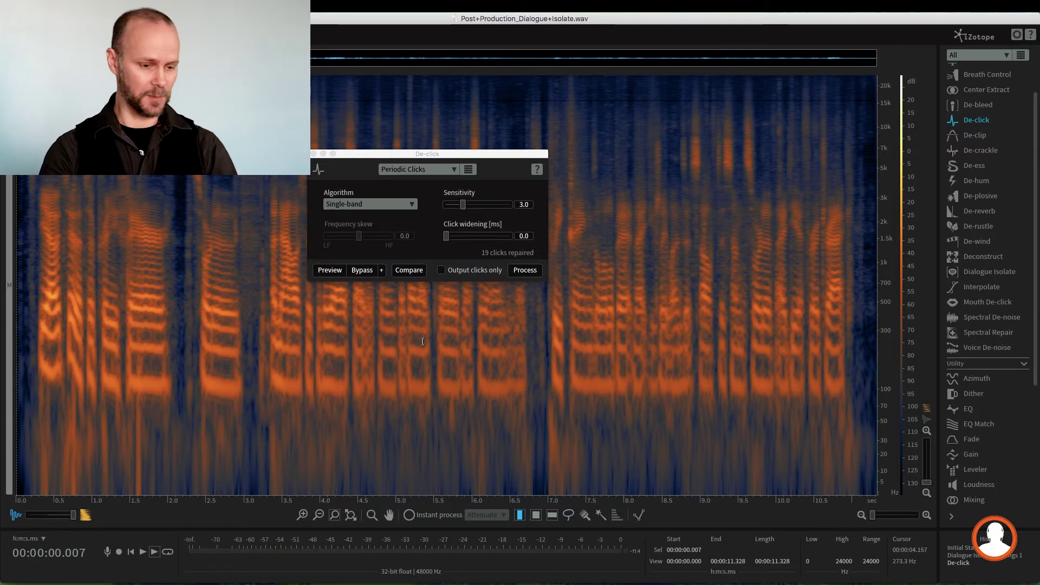
pyautogui.click(968, 549)
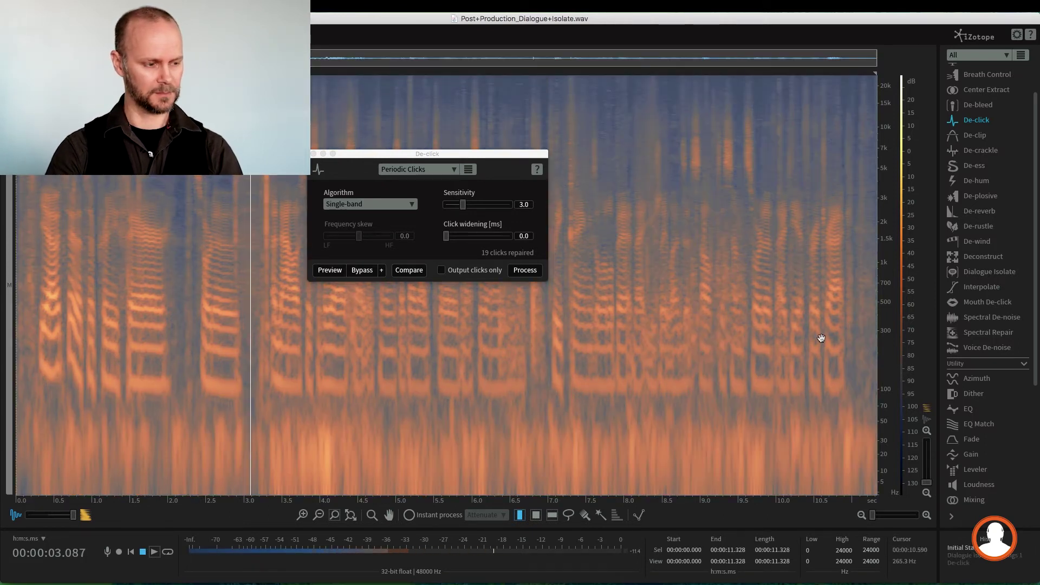
pyautogui.press('space')
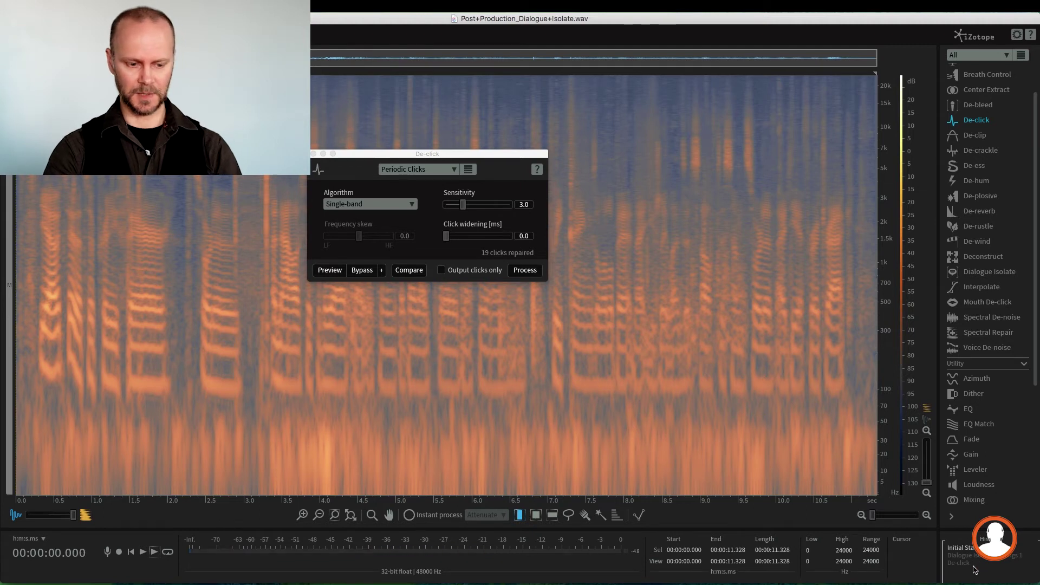
pyautogui.click(968, 565)
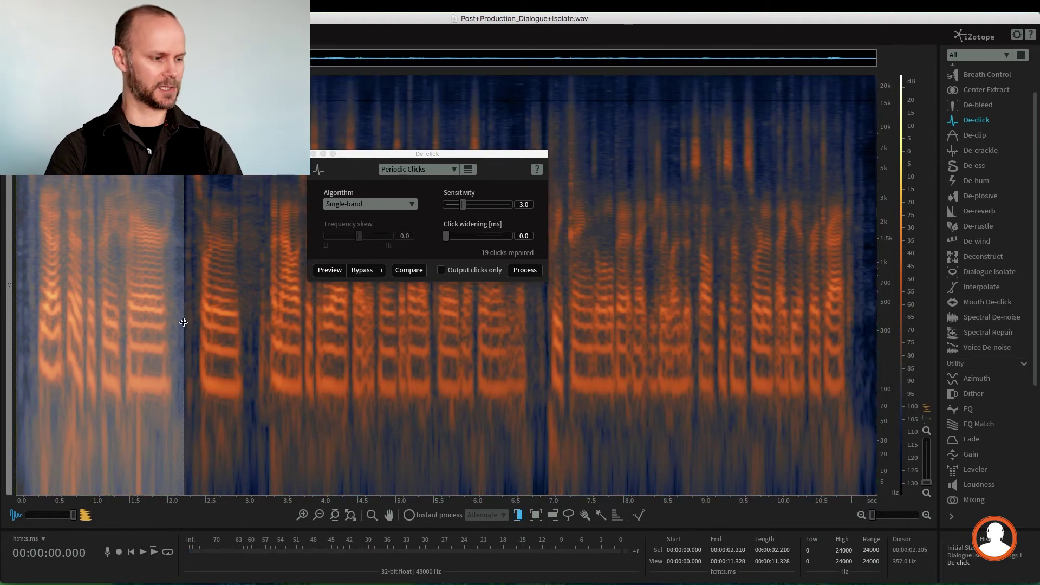
pyautogui.click(50, 262)
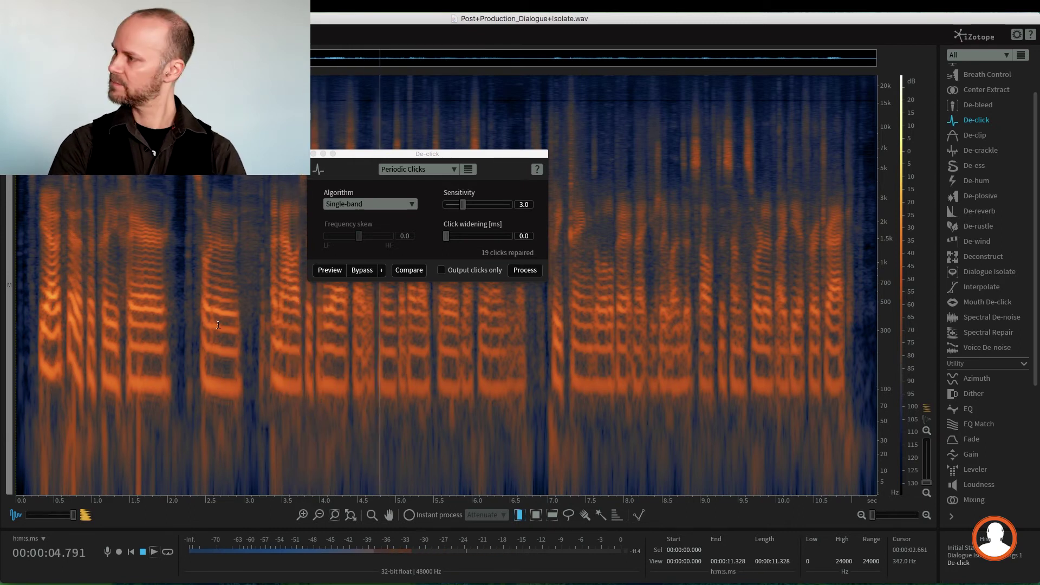
pyautogui.press('space')
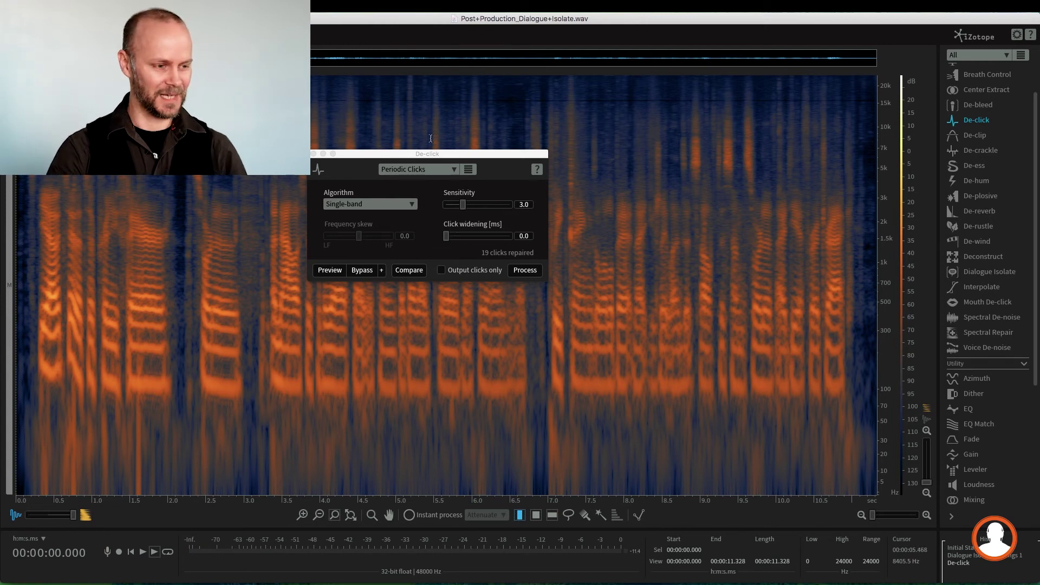
pyautogui.moveTo(426, 156); pyautogui.dragTo(481, 168)
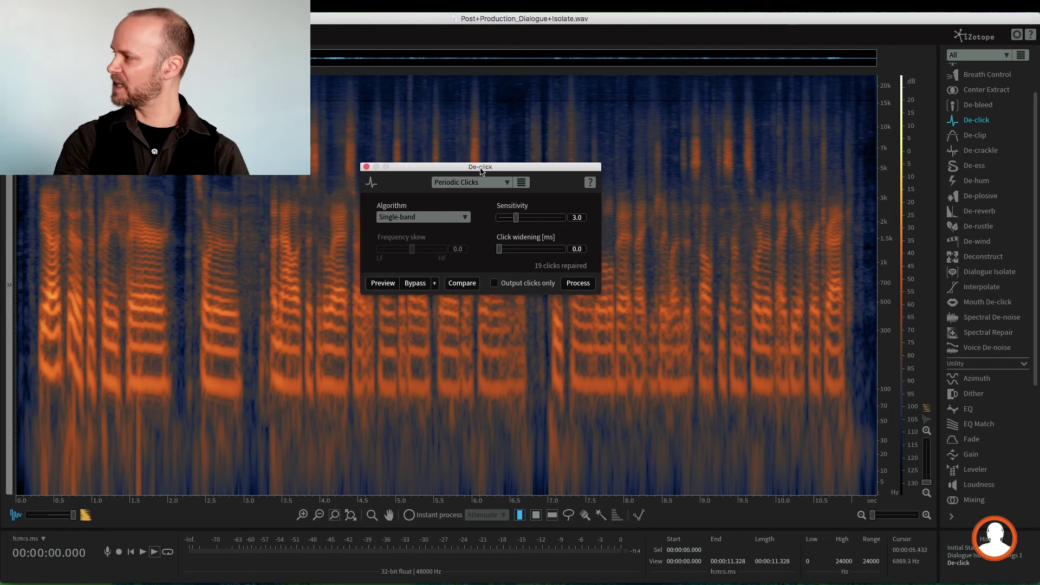